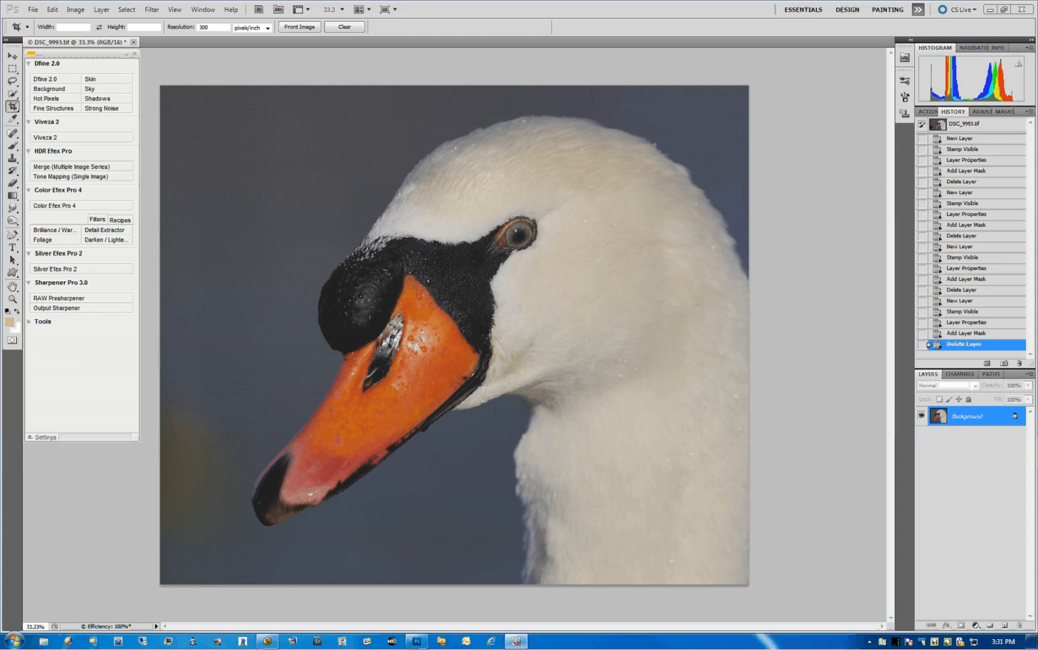
# - Open the swan photo in Color Efex Pro 4, replace the loaded filter with a fresh Tonal Contrast filter and preview its effect
pyautogui.click(588, 331)
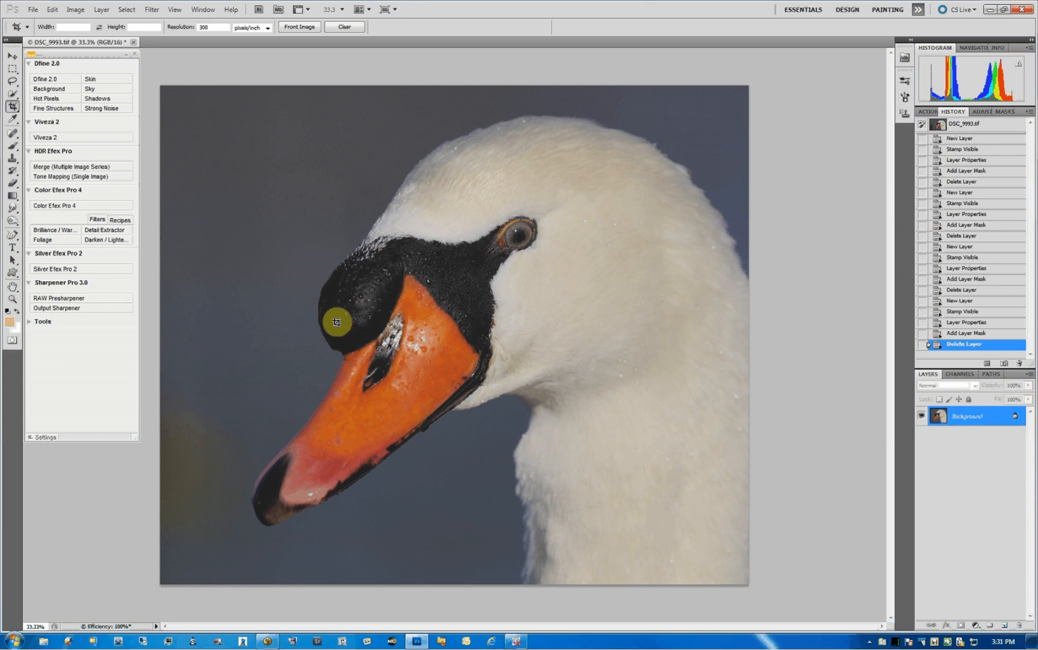
pyautogui.click(52, 209)
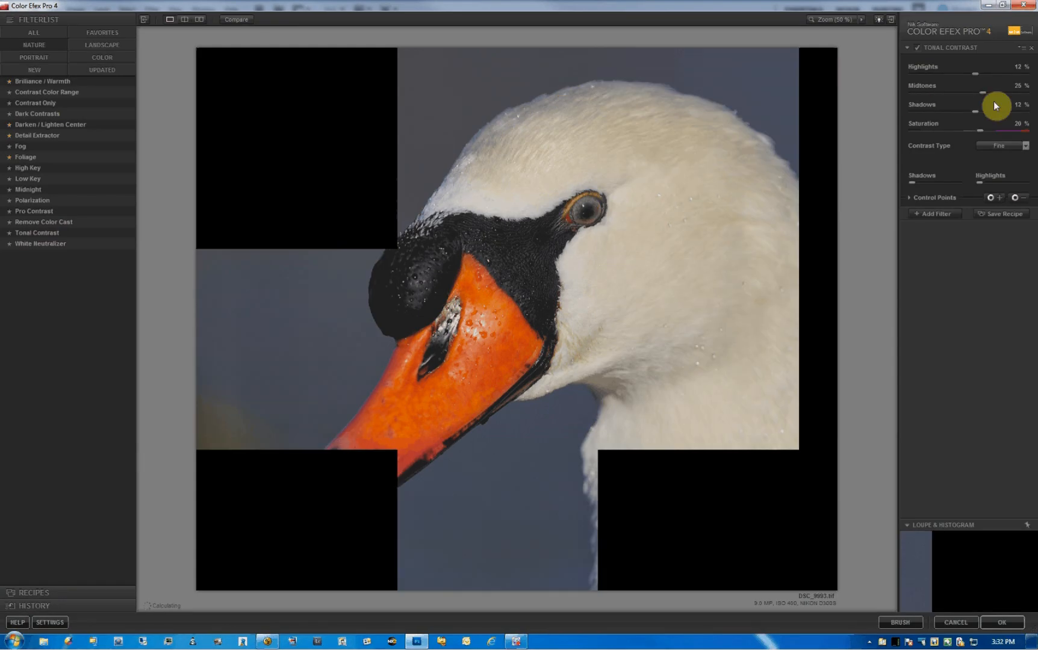
pyautogui.click(1030, 48)
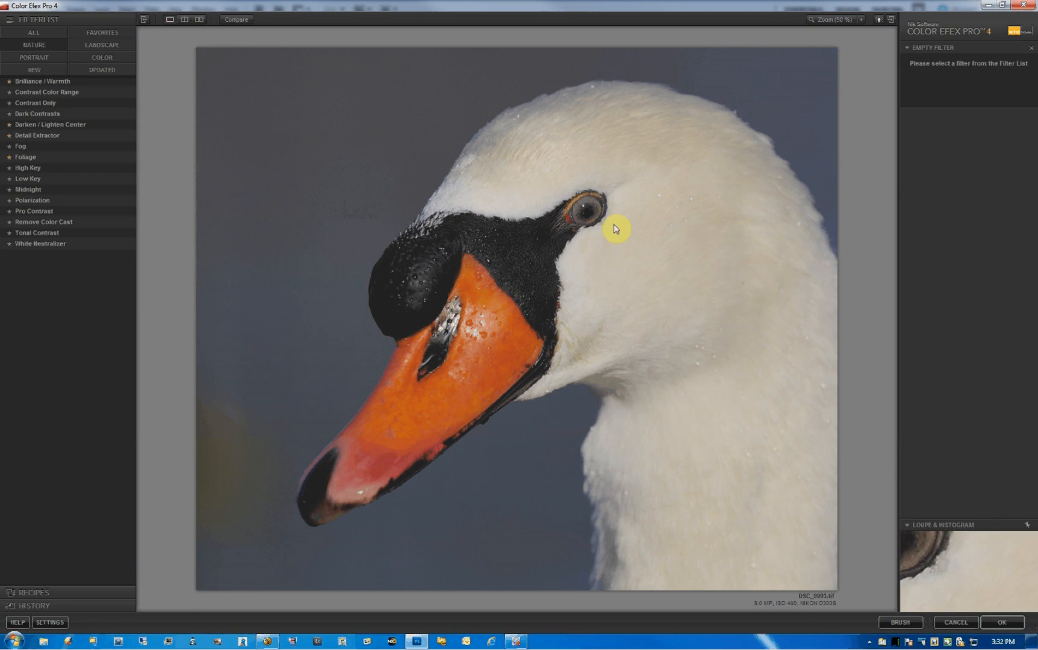
pyautogui.click(32, 234)
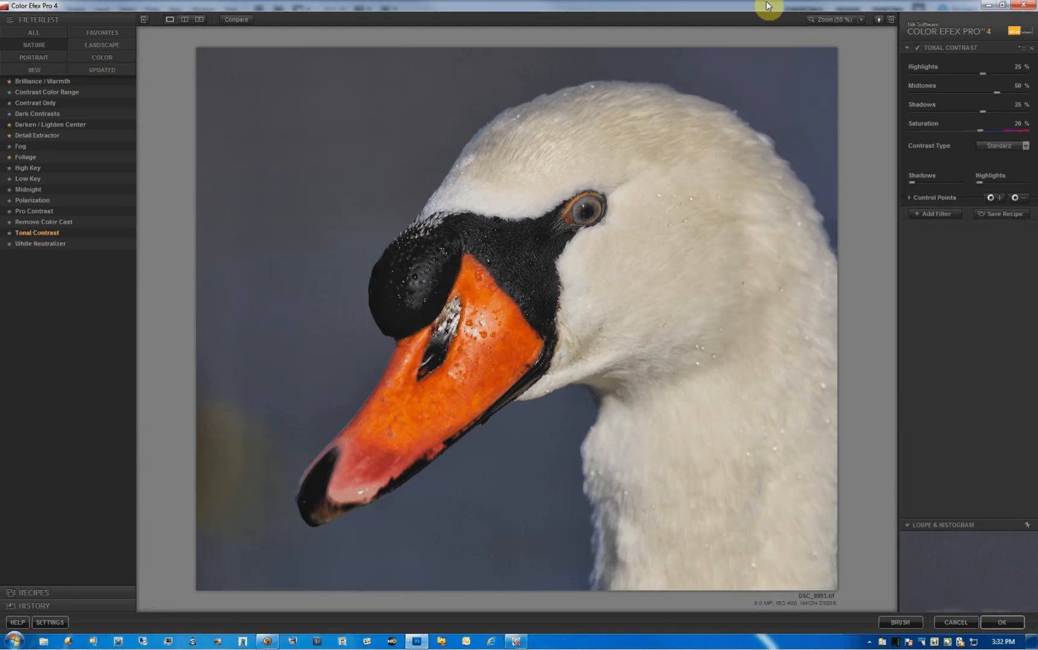
pyautogui.click(918, 47)
pyautogui.click(918, 47)
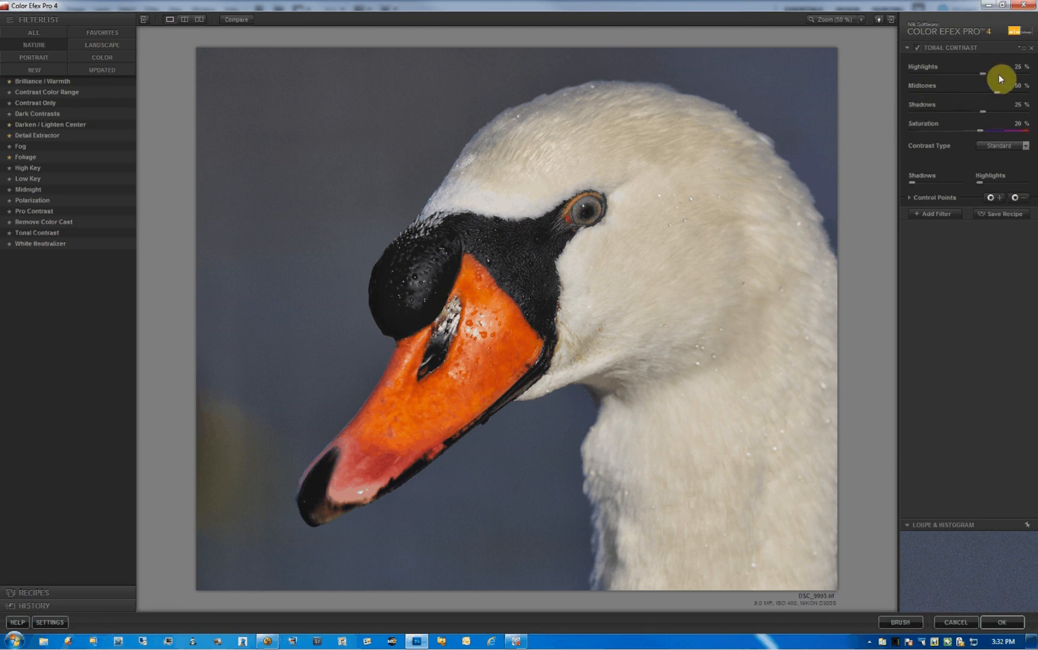
# - Set the Tonal Contrast filter's Highlights to 12%, Midtones to 25% and Shadows to 12%
pyautogui.click(1023, 68)
pyautogui.write('12')
pyautogui.click(1016, 88)
pyautogui.write('25')
pyautogui.click(1017, 106)
pyautogui.write('12')
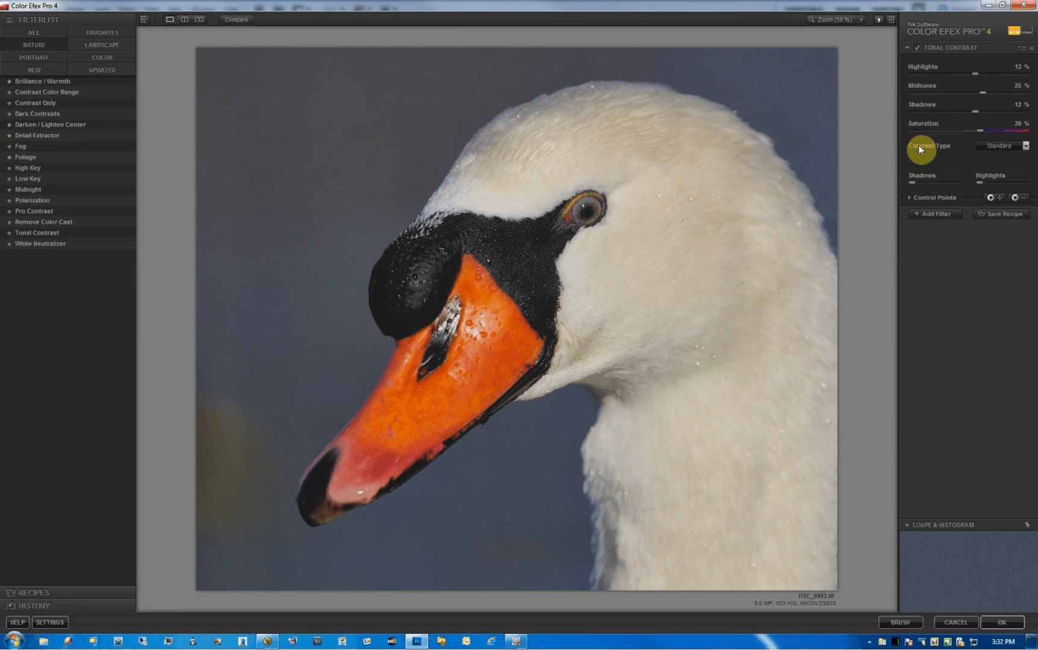
# - Set the Tonal Contrast filter's contrast type to Fine
pyautogui.click(1025, 147)
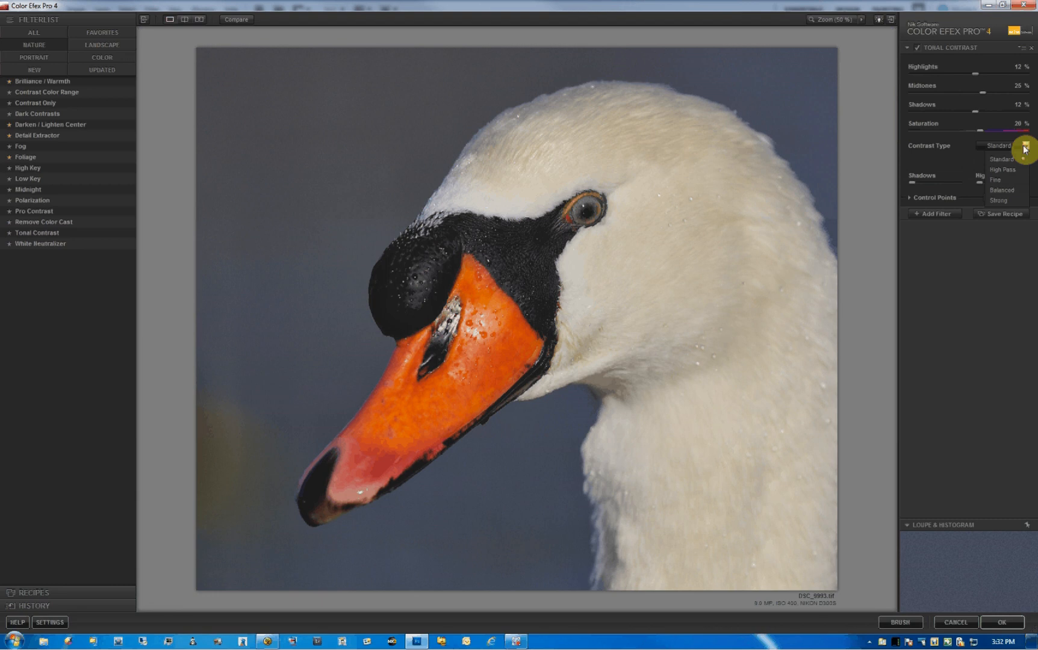
pyautogui.click(1002, 190)
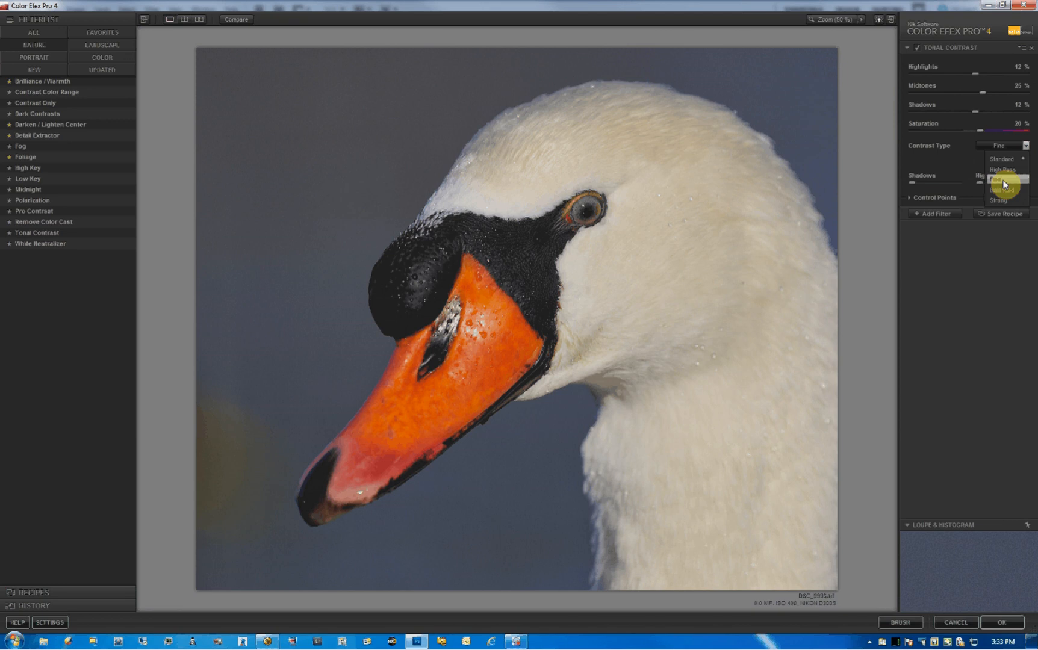
pyautogui.click(1002, 183)
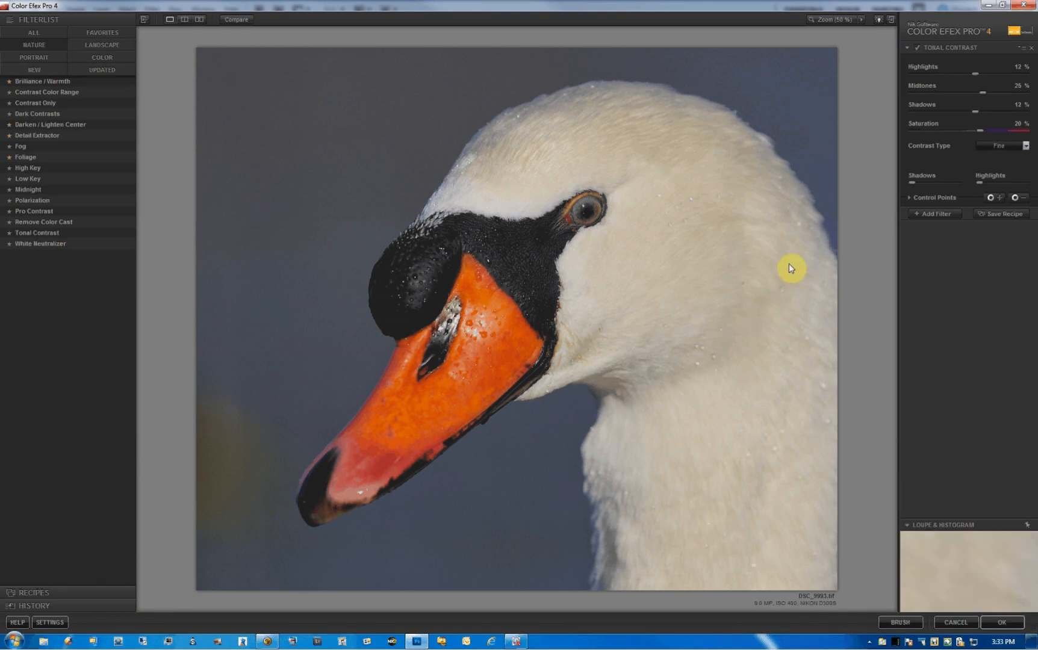
# - Add a White Neutralizer filter, compare the photo with and without it, and set Neutralize Whites to 80%
pyautogui.click(930, 214)
pyautogui.click(20, 244)
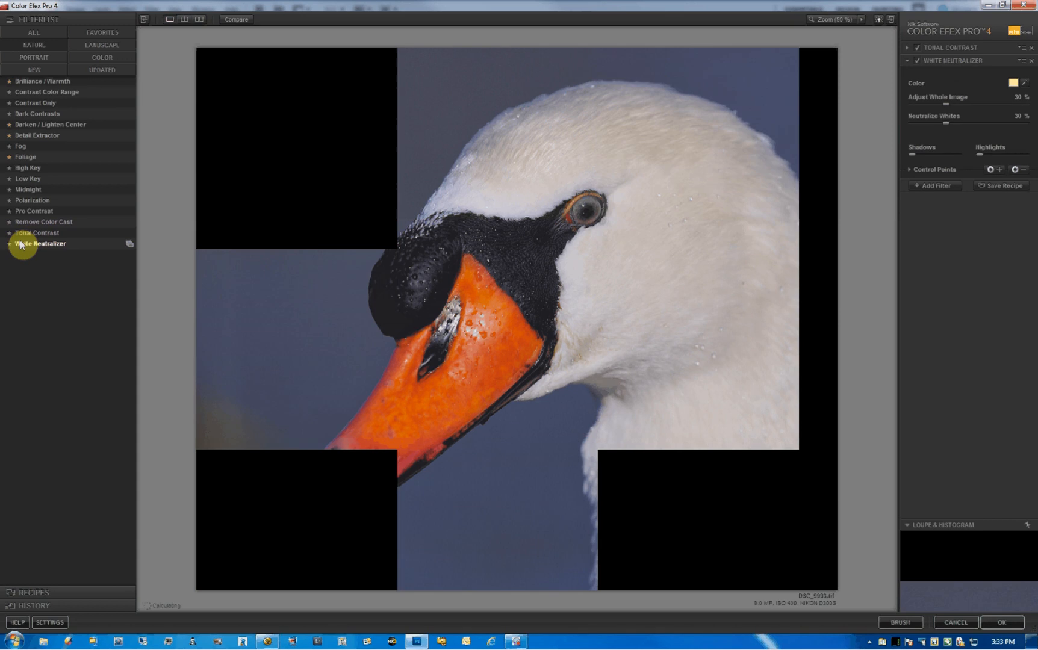
pyautogui.click(918, 62)
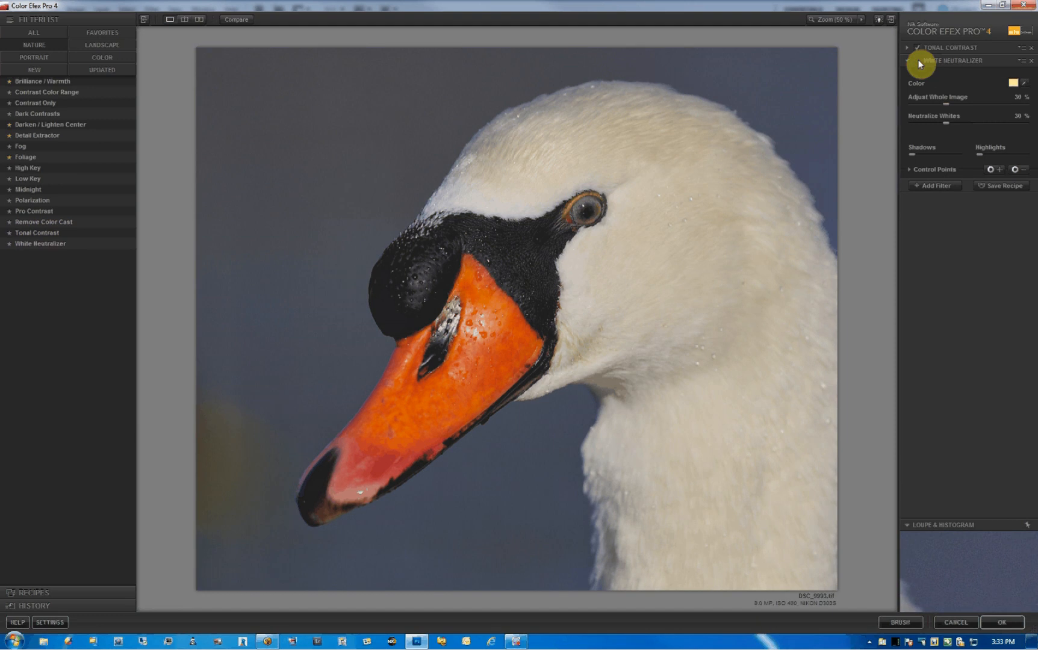
pyautogui.click(918, 61)
pyautogui.moveTo(945, 123); pyautogui.dragTo(1001, 124)
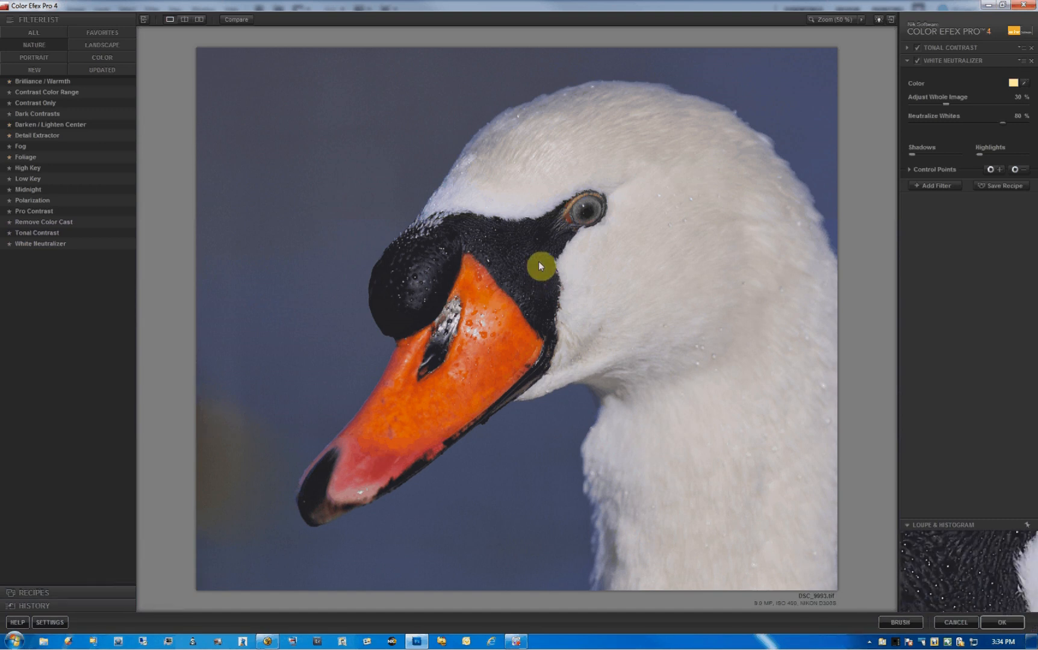
# - Add a Detail Extractor filter with its Detail Extractor amount at 18% and compare the photo with and without it
pyautogui.click(935, 186)
pyautogui.click(46, 135)
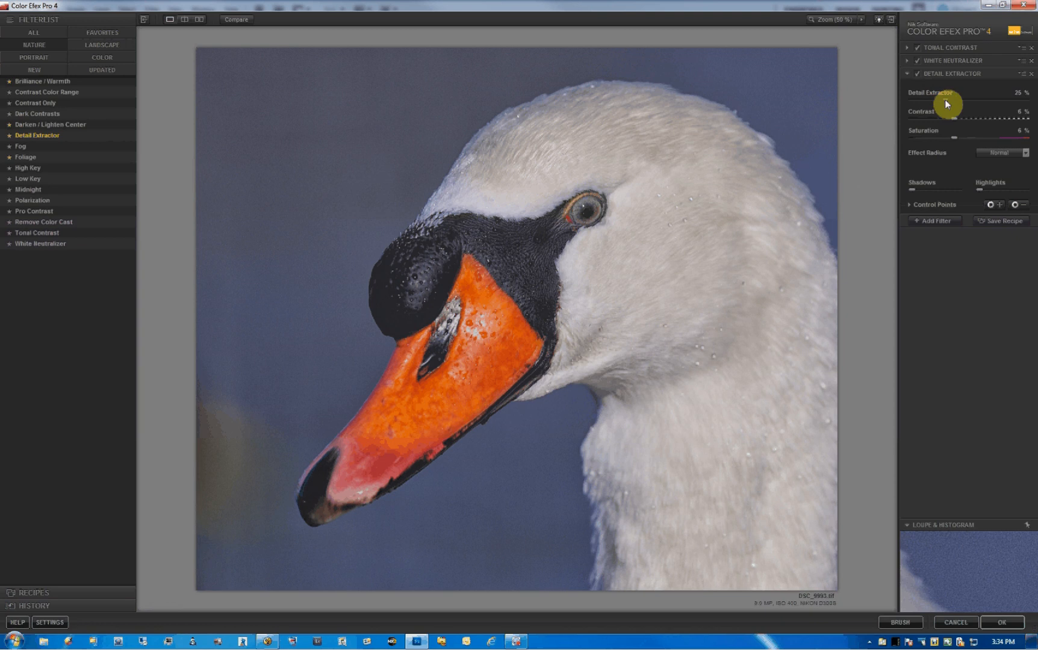
pyautogui.moveTo(978, 101); pyautogui.dragTo(978, 101)
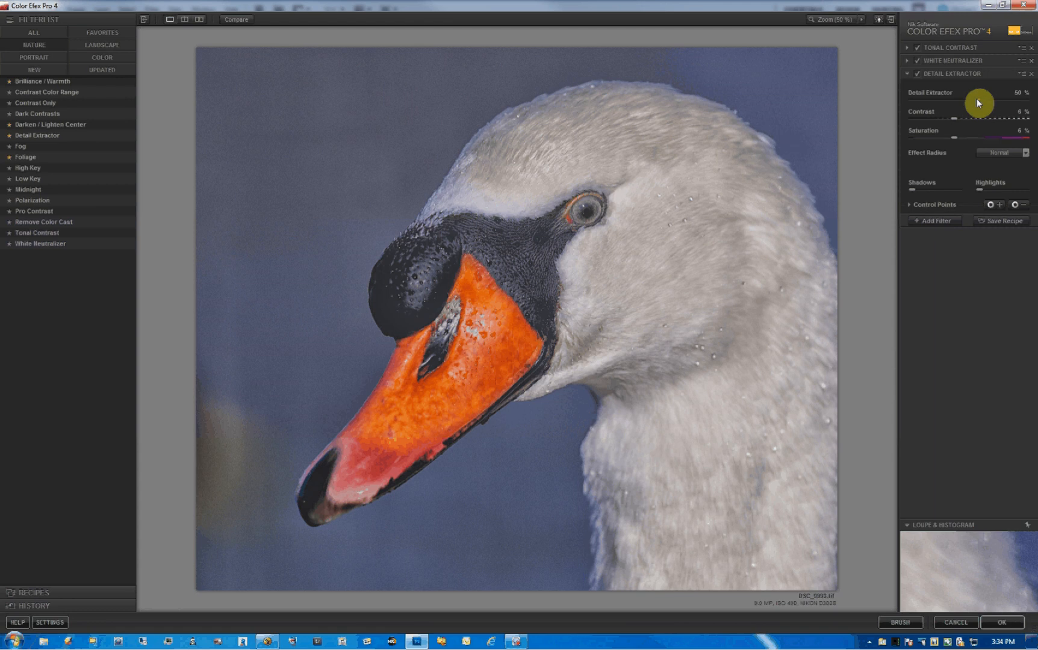
pyautogui.moveTo(973, 103); pyautogui.dragTo(934, 101)
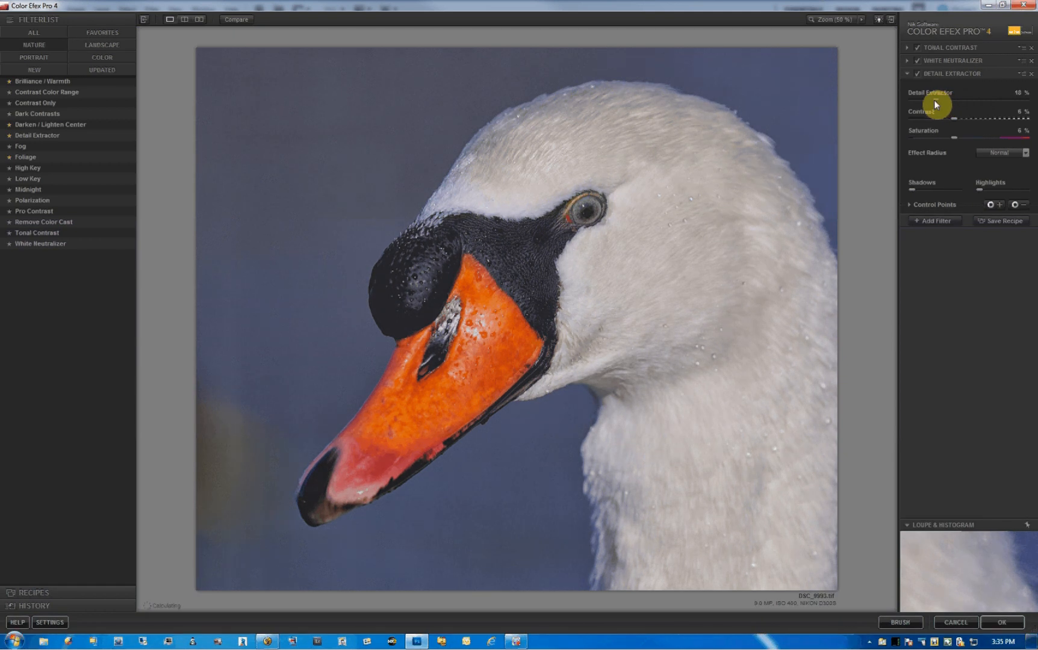
pyautogui.click(917, 73)
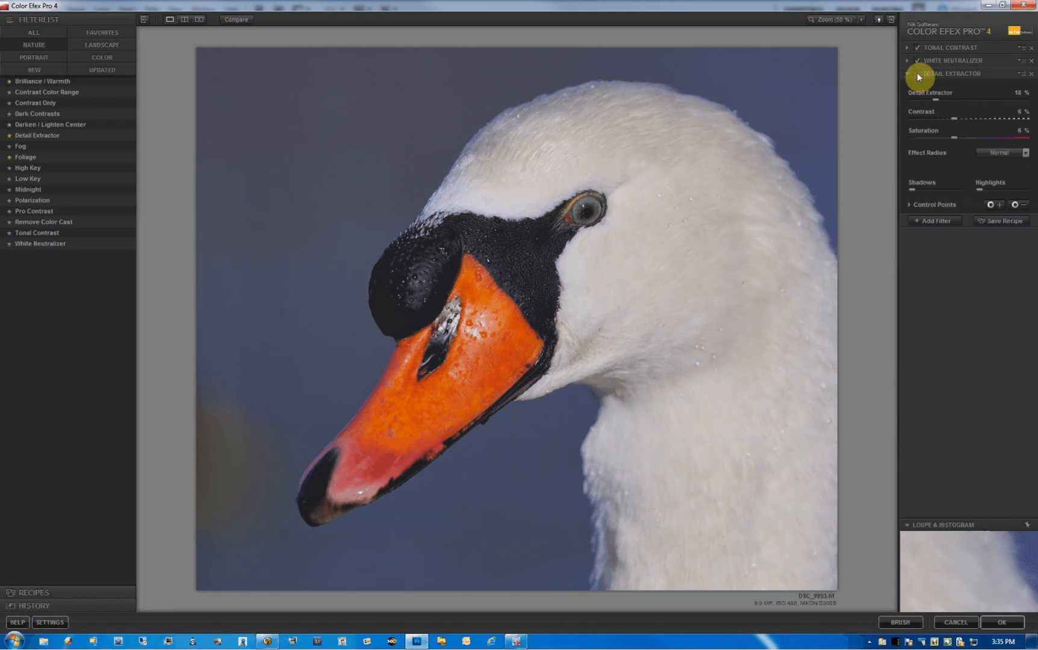
pyautogui.click(917, 72)
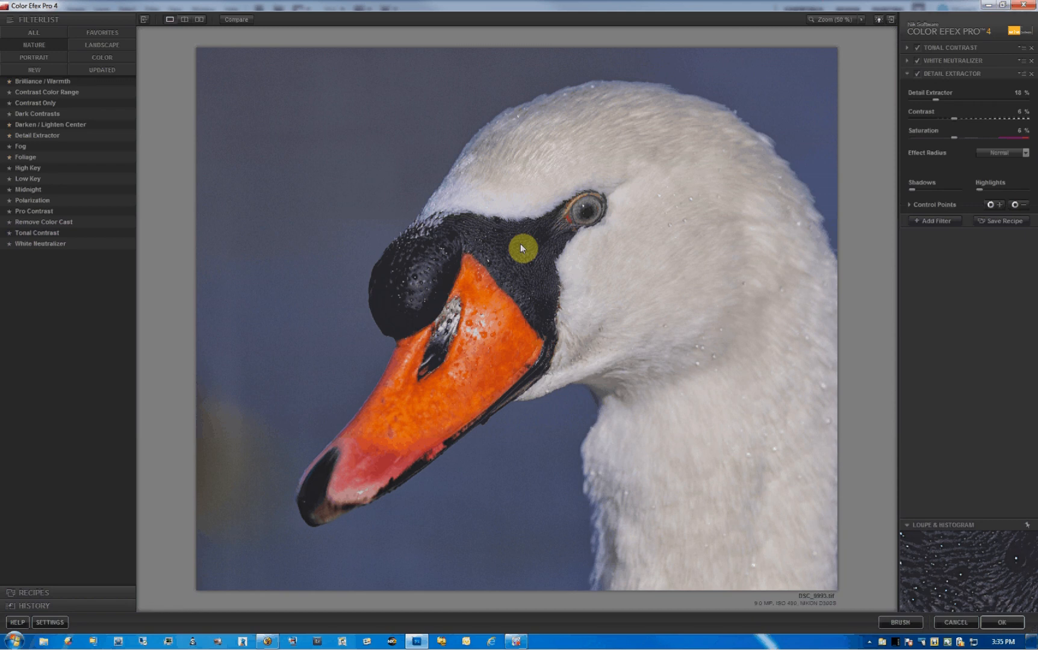
# - Apply the filter stack to the photo in Photoshop and compare before and after using the Color Efex Pro 4 layer's visibility
pyautogui.click(999, 622)
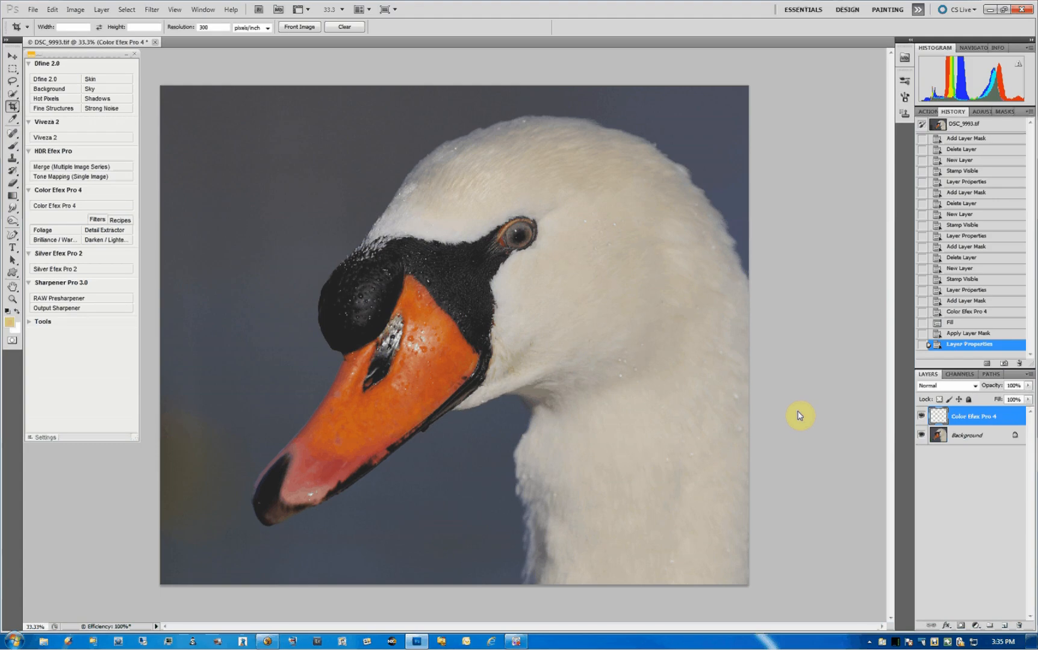
pyautogui.click(921, 416)
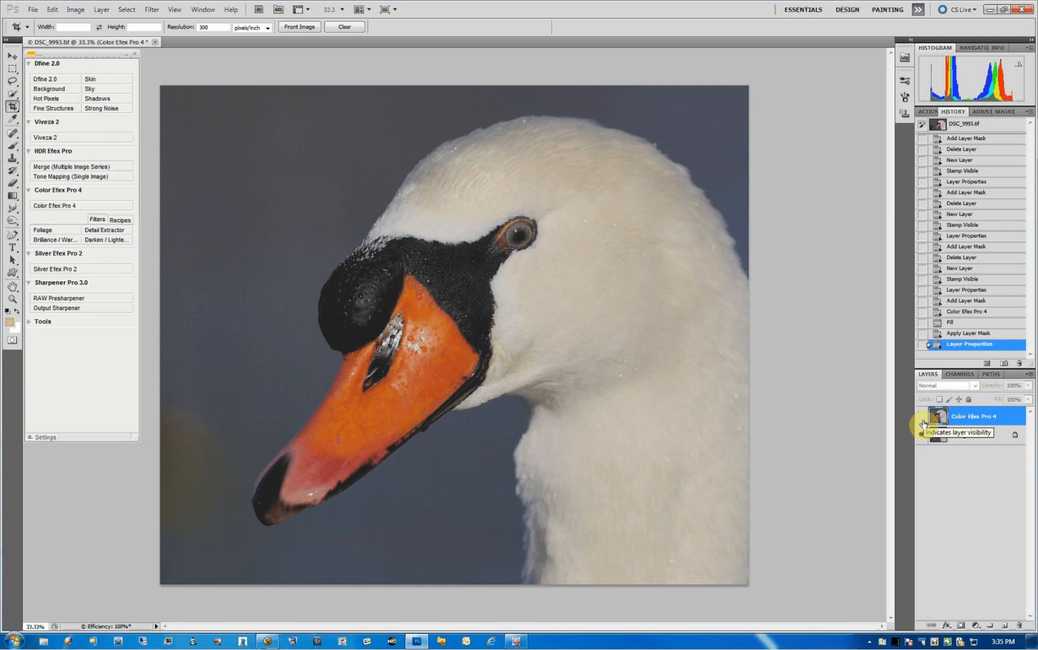
pyautogui.click(921, 416)
pyautogui.click(921, 416)
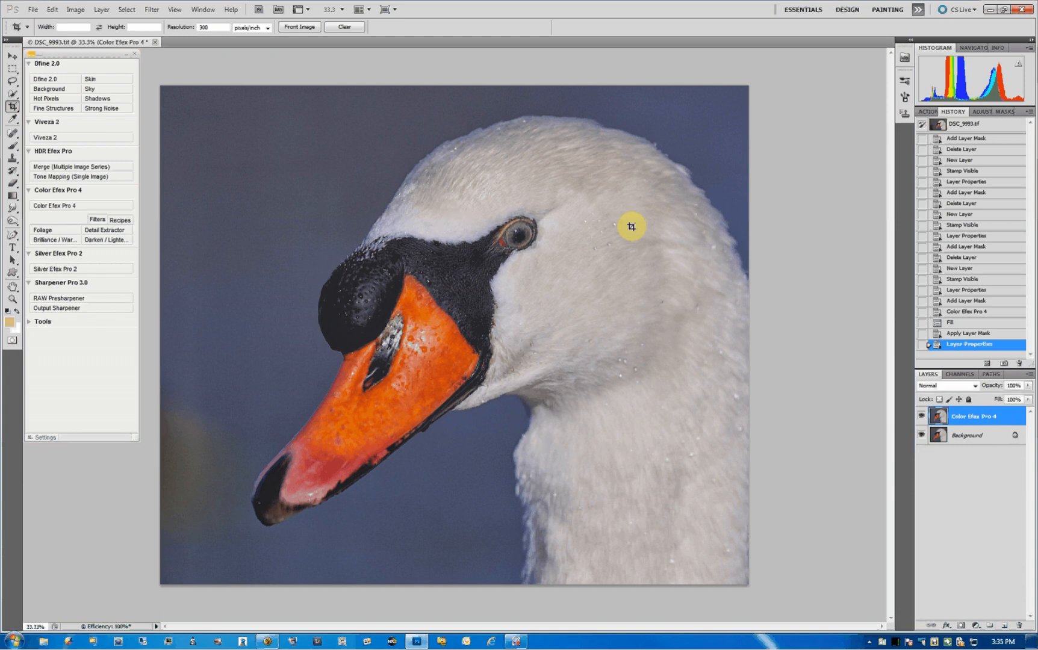
pyautogui.click(920, 415)
pyautogui.click(920, 416)
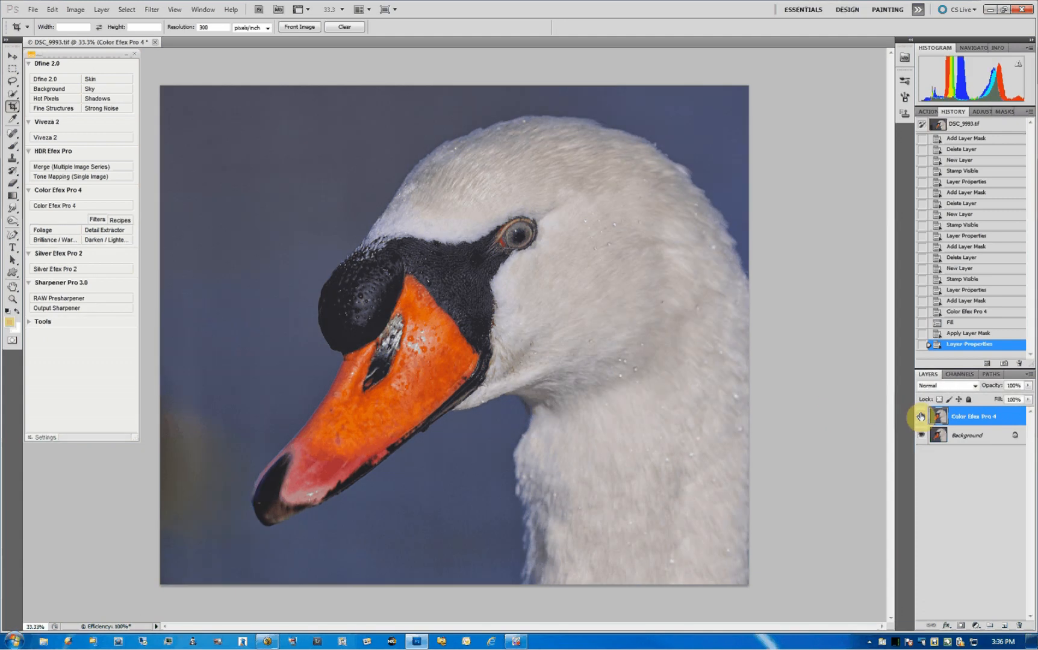